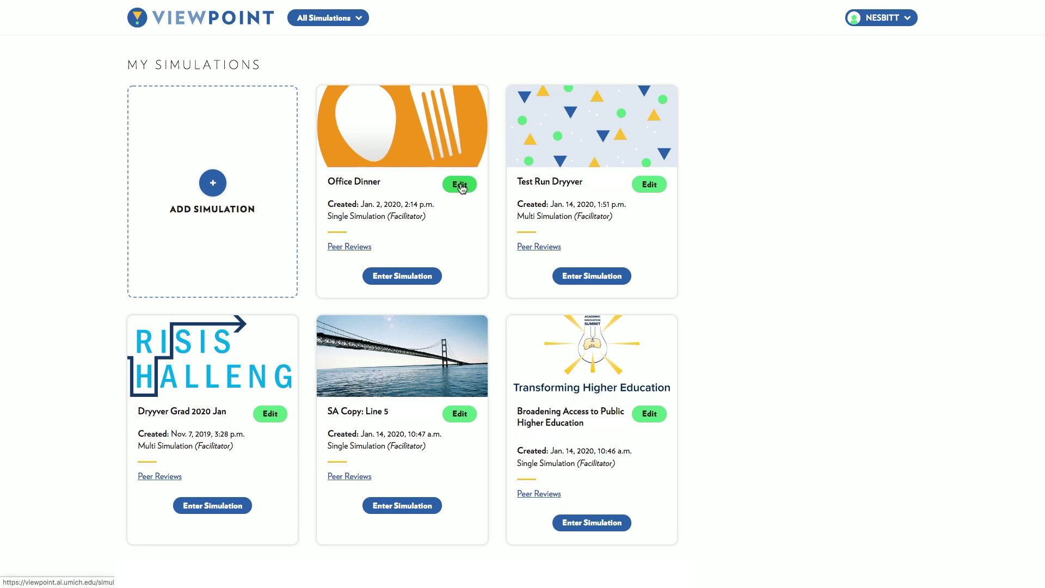
Step: Open Office Dinner for editing and view its 3 groups and 12 roles
{"action": "left_click", "coordinate": [460, 186]}
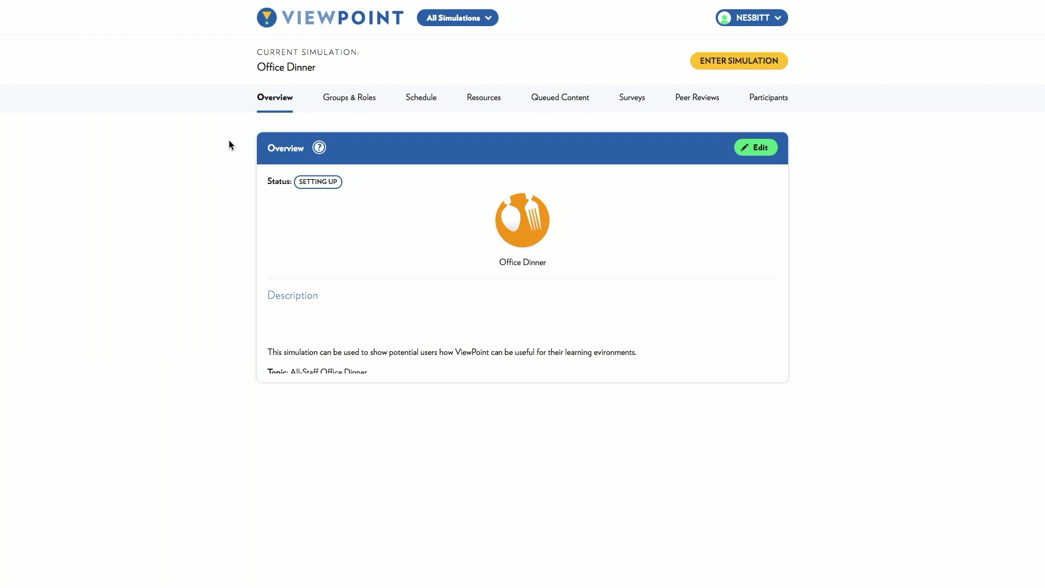
{"action": "scroll", "coordinate": [380, 293], "scroll_direction": "down", "scroll_amount": 3}
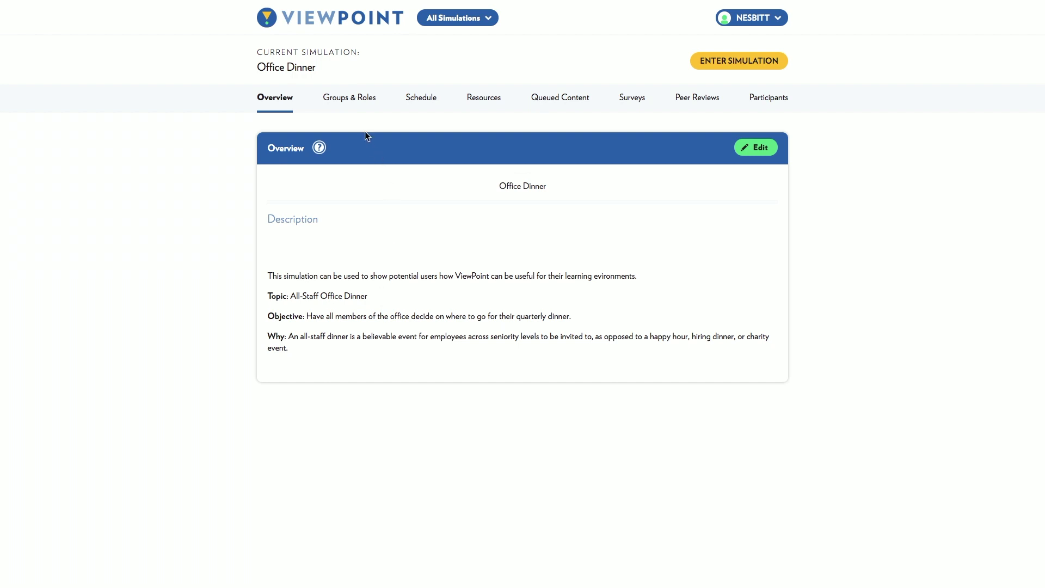
{"action": "left_click", "coordinate": [350, 103]}
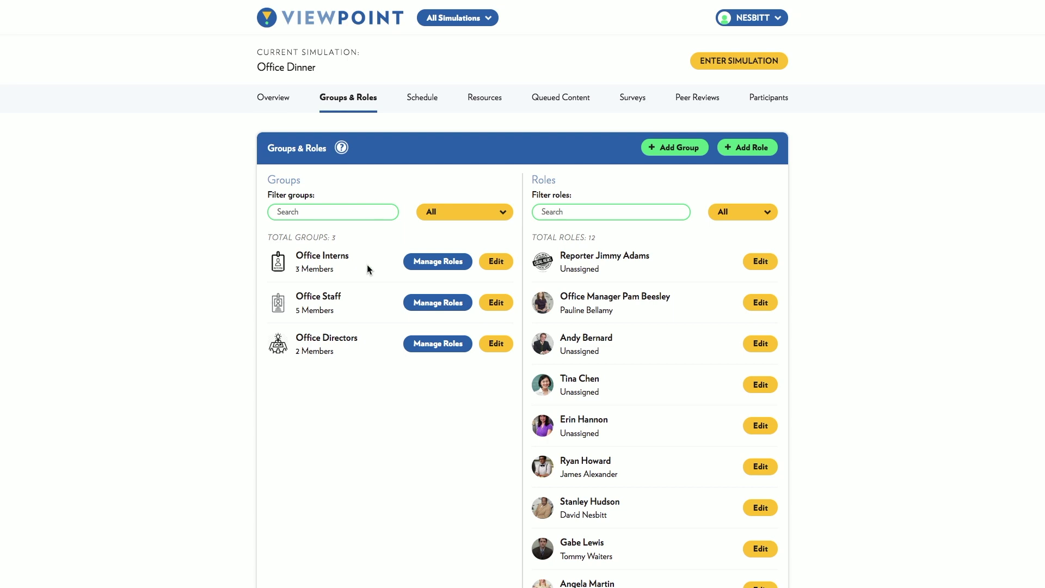
Step: Open the Final Decision Meeting event from the Office Dinner schedule timeline
{"action": "left_click", "coordinate": [431, 100]}
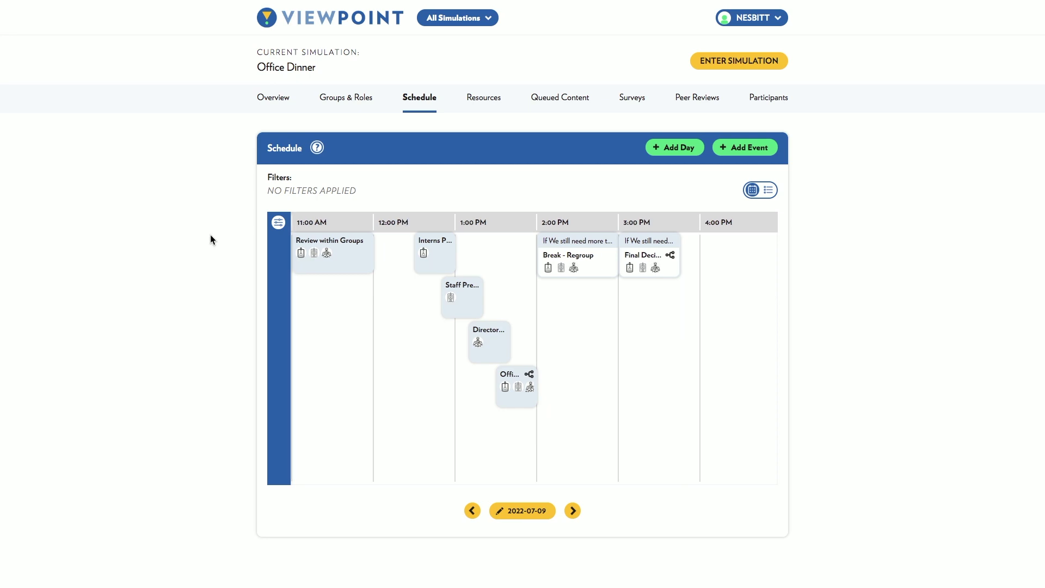
{"action": "left_click", "coordinate": [642, 262]}
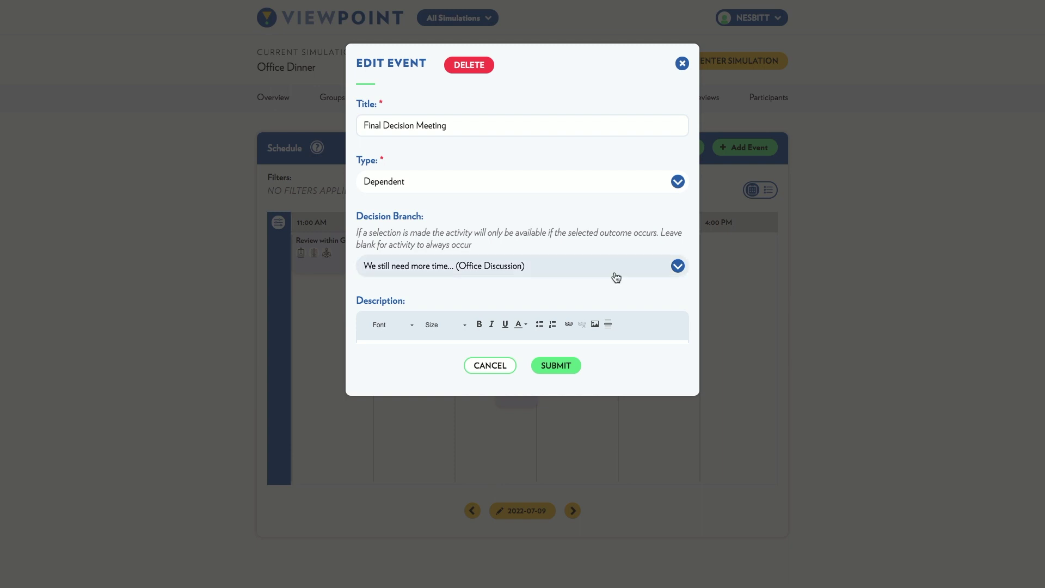
Step: Check the decision branch options, close the event unchanged, and view the six resources
{"action": "left_click", "coordinate": [613, 270]}
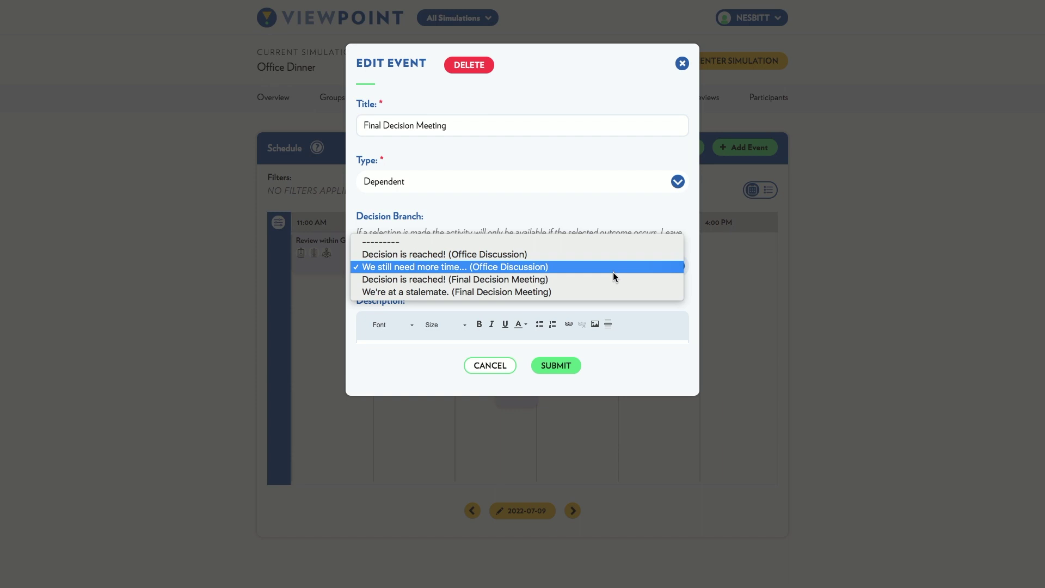
{"action": "left_click", "coordinate": [695, 295]}
{"action": "left_click", "coordinate": [602, 419]}
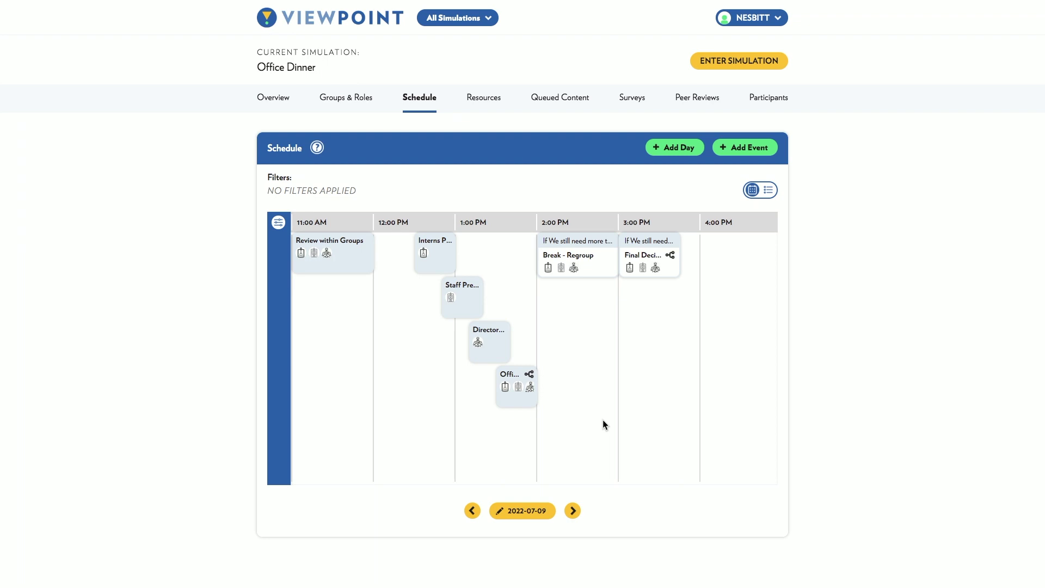
{"action": "left_click", "coordinate": [486, 101]}
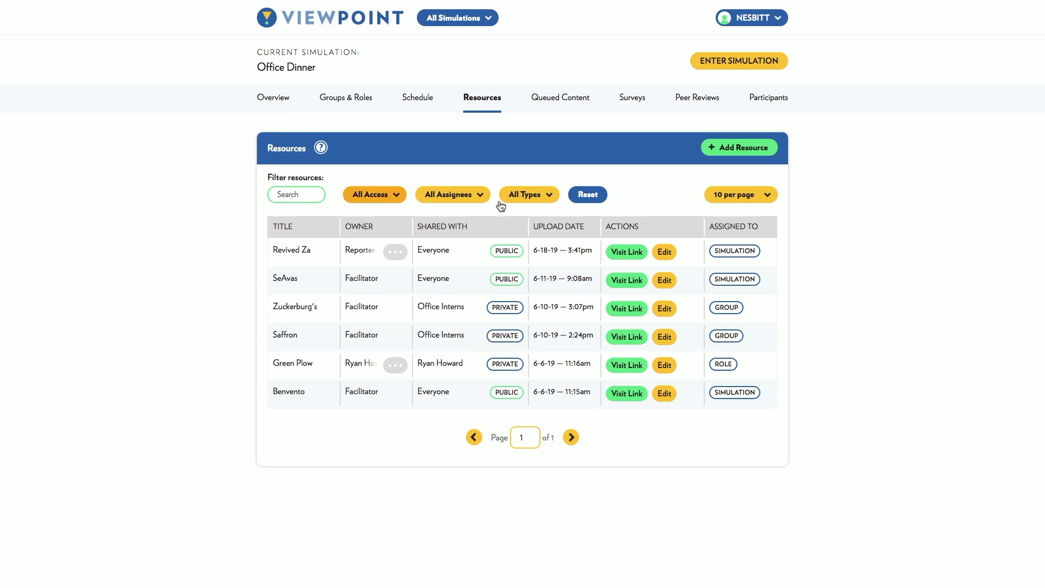
Step: Start a new resource and assign it to a single chosen role
{"action": "left_click", "coordinate": [750, 153]}
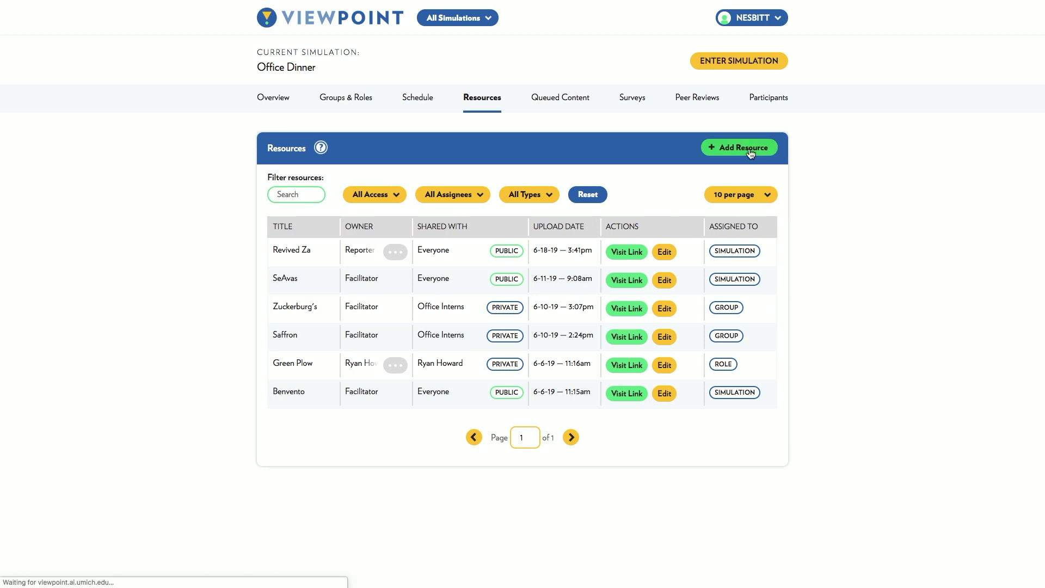
{"action": "scroll", "coordinate": [408, 411], "scroll_direction": "down", "scroll_amount": 1}
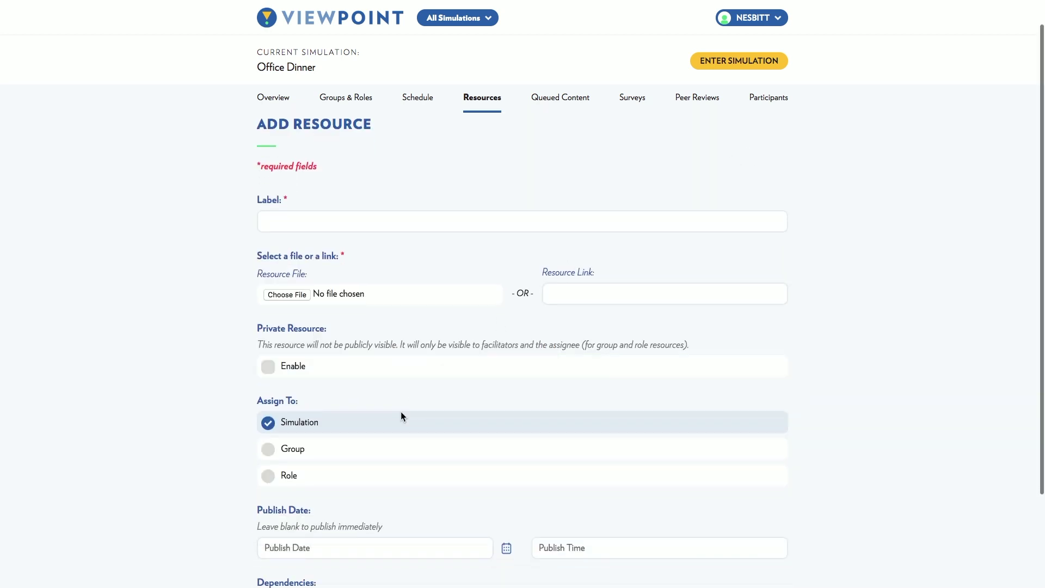
{"action": "left_click", "coordinate": [345, 464]}
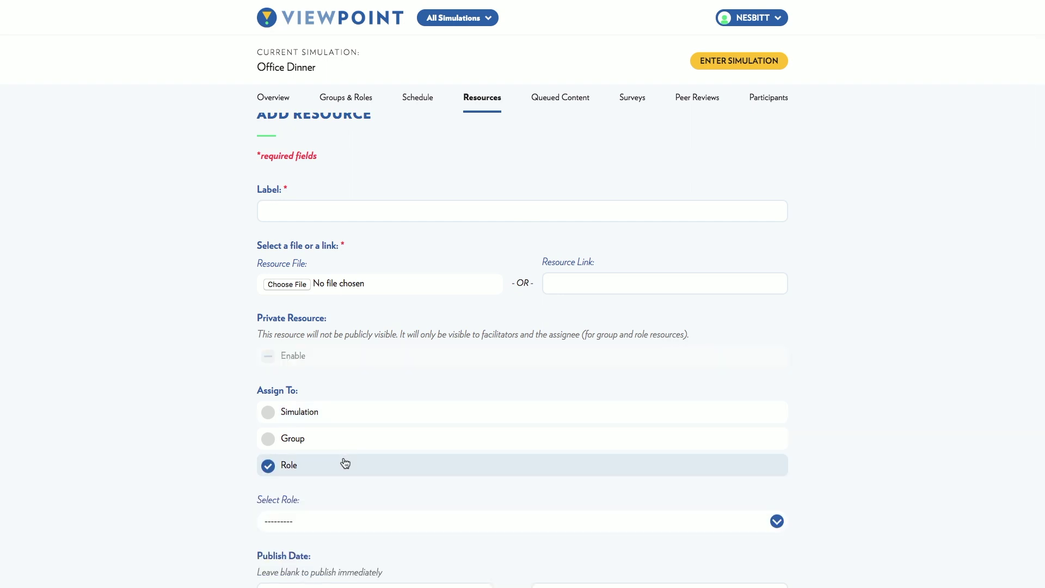
{"action": "scroll", "coordinate": [239, 477], "scroll_direction": "down", "scroll_amount": 1}
{"action": "left_click", "coordinate": [314, 472]}
{"action": "left_click", "coordinate": [320, 517]}
Step: Schedule the resource to publish on March 26, 2020 at 04:30 PM
{"action": "scroll", "coordinate": [319, 527], "scroll_direction": "down", "scroll_amount": 1}
{"action": "left_click", "coordinate": [303, 487]}
{"action": "left_click", "coordinate": [360, 369]}
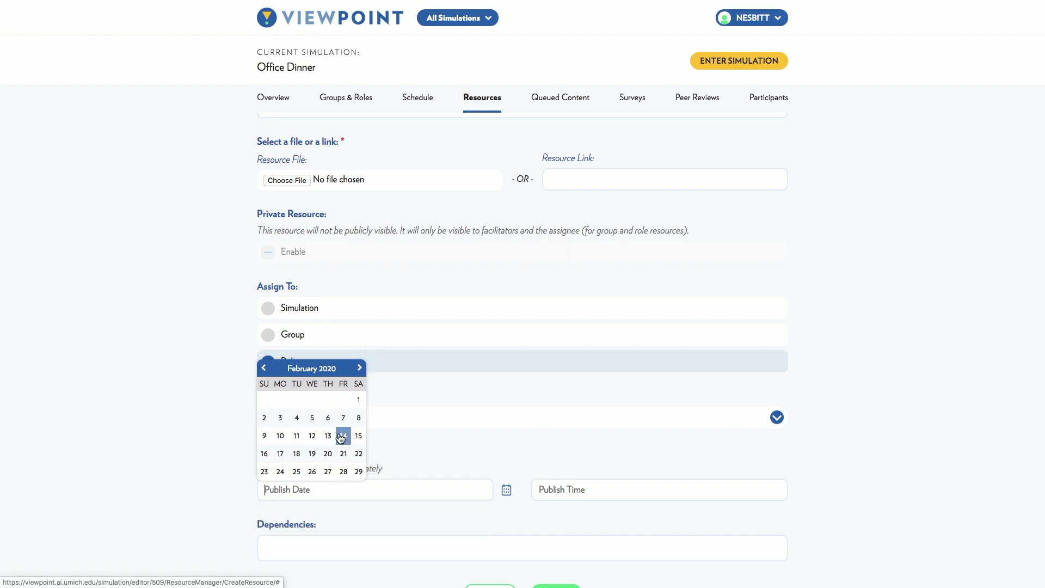
{"action": "left_click", "coordinate": [360, 368]}
{"action": "left_click", "coordinate": [327, 453]}
{"action": "left_click", "coordinate": [625, 492]}
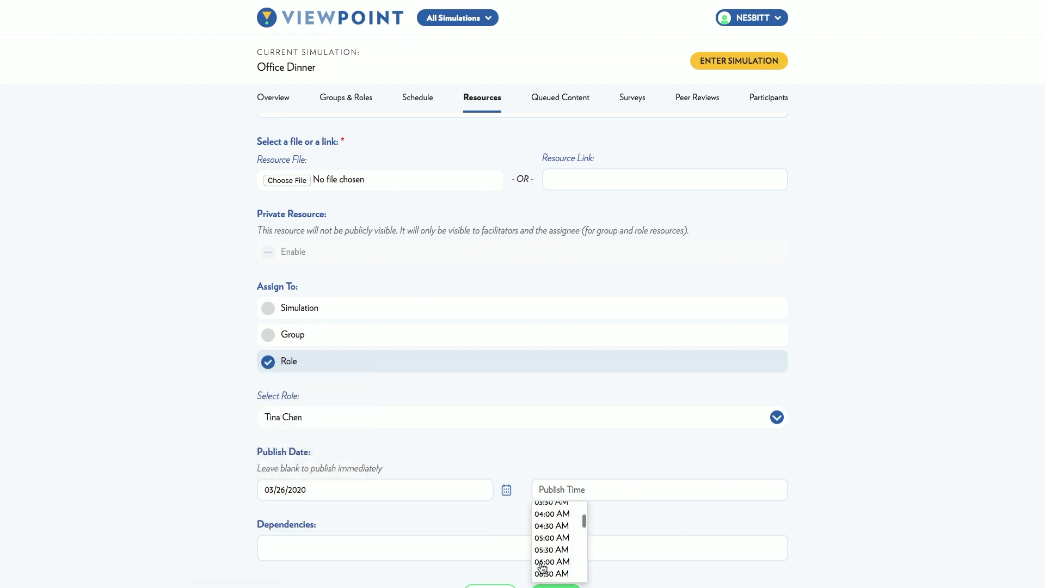
{"action": "scroll", "coordinate": [542, 568], "scroll_direction": "down", "scroll_amount": 10}
{"action": "left_click", "coordinate": [555, 544]}
Step: Label it 'RESOURCE', paste the YouTube link, submit, and check Queued Content
{"action": "scroll", "coordinate": [580, 452], "scroll_direction": "up", "scroll_amount": 3}
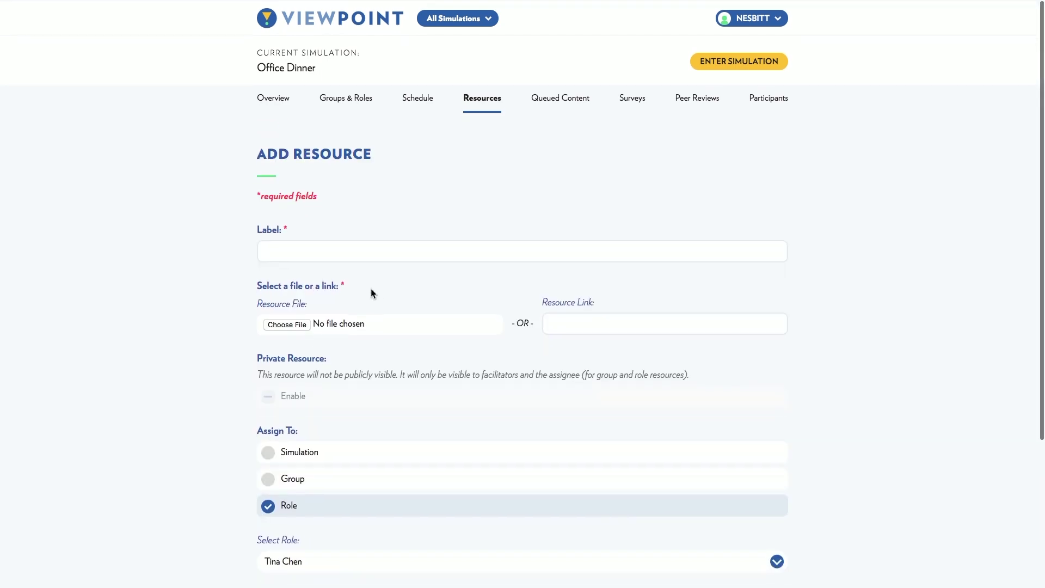
{"action": "left_click", "coordinate": [331, 250]}
{"action": "type", "text": "RESOURCE"}
{"action": "left_click", "coordinate": [551, 324]}
{"action": "type", "text": "https://www.youtube.com/s4ff3kj"}
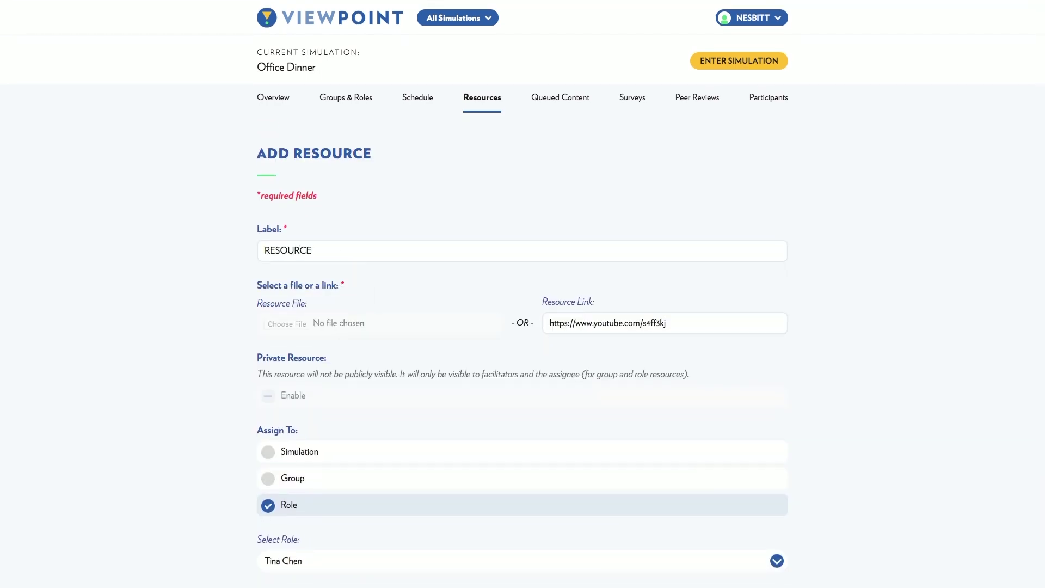
{"action": "scroll", "coordinate": [516, 490], "scroll_direction": "down", "scroll_amount": 4}
{"action": "left_click", "coordinate": [556, 539]}
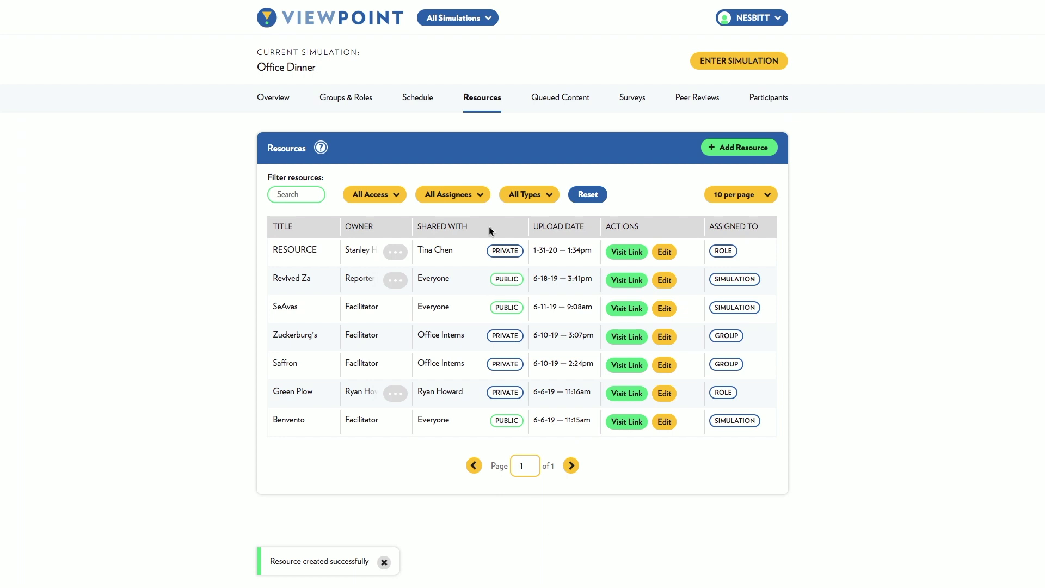
{"action": "left_click", "coordinate": [560, 99]}
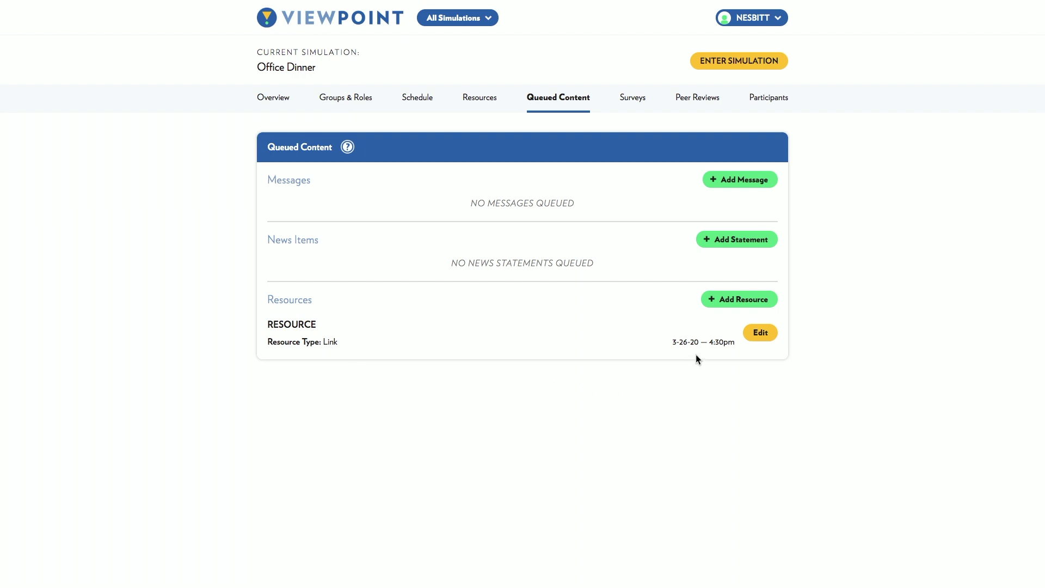
Step: View the empty Surveys page and begin a new survey form
{"action": "left_click", "coordinate": [632, 103]}
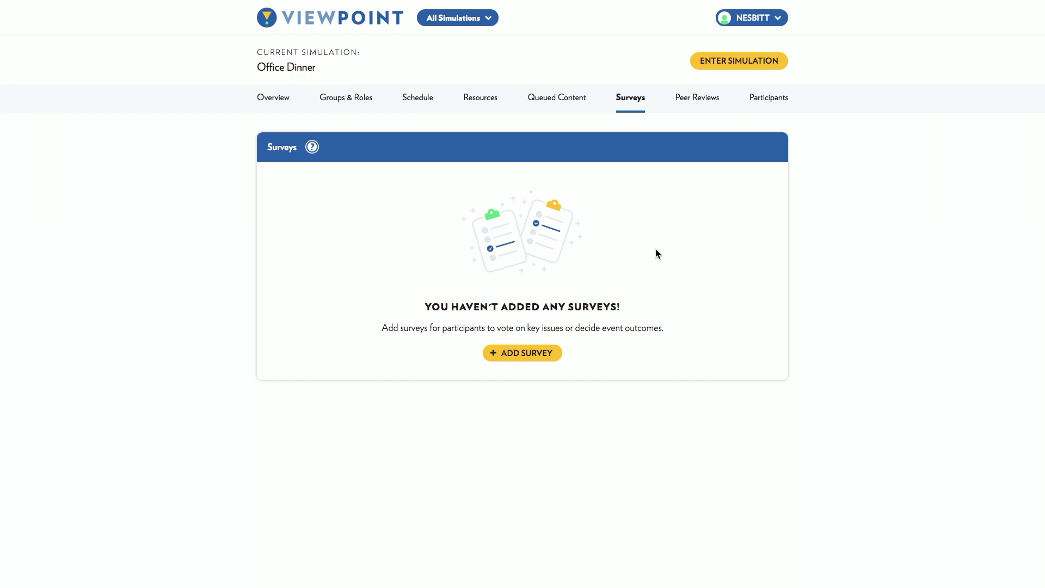
{"action": "left_click", "coordinate": [524, 354]}
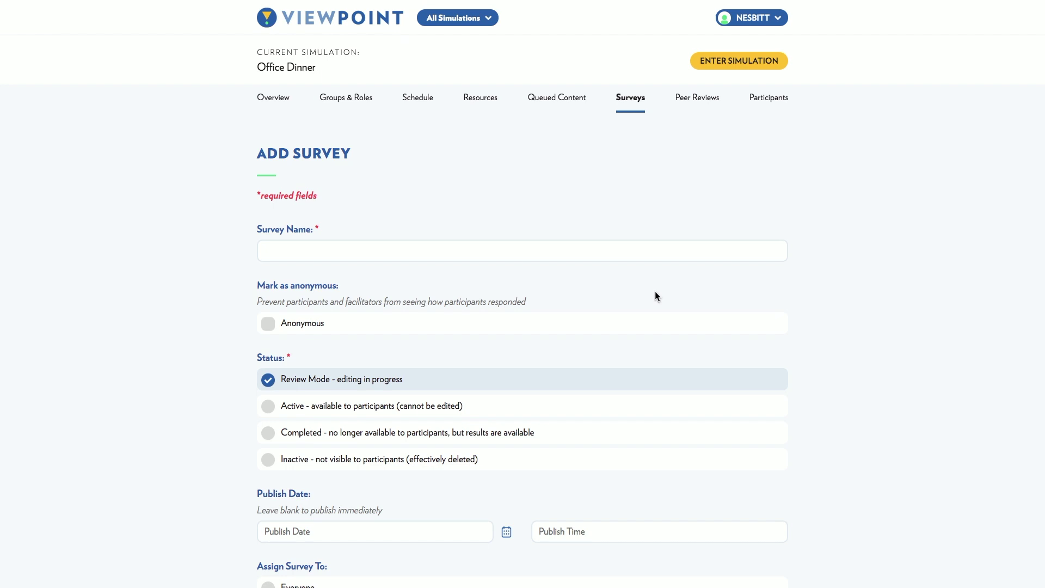
Step: Leave the unsaved survey and return to the Office Dinner Overview
{"action": "left_click", "coordinate": [271, 103]}
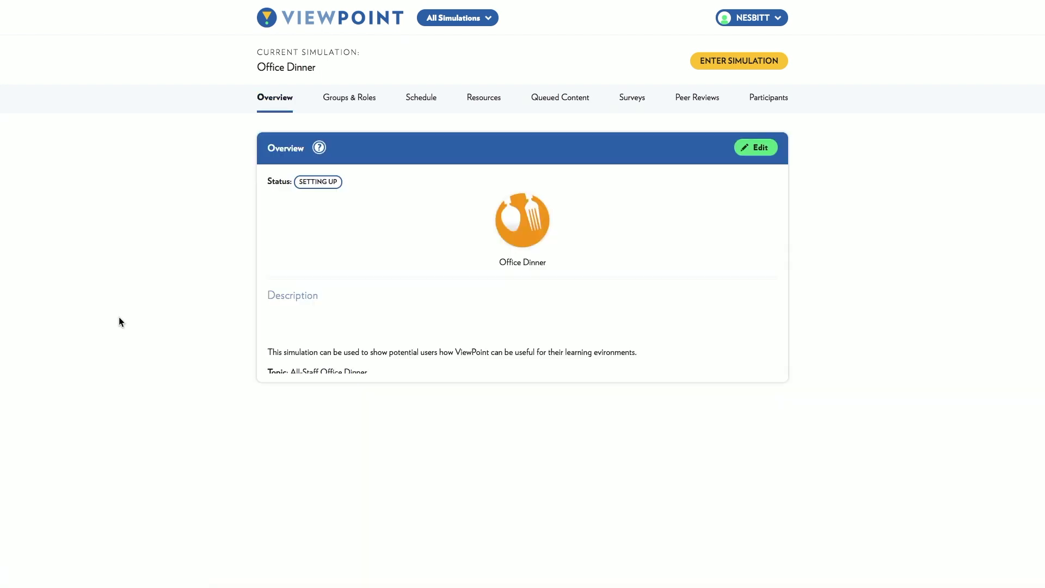